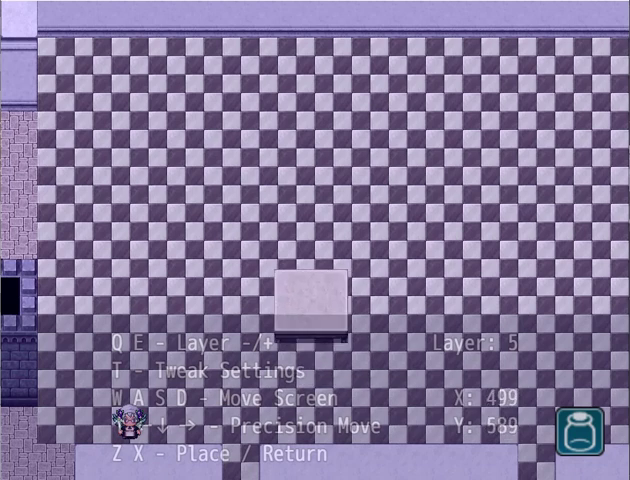
- Exit placement, show the region overlay (regions 50, 51, 55), and bring up the doodad folder list
key("x")
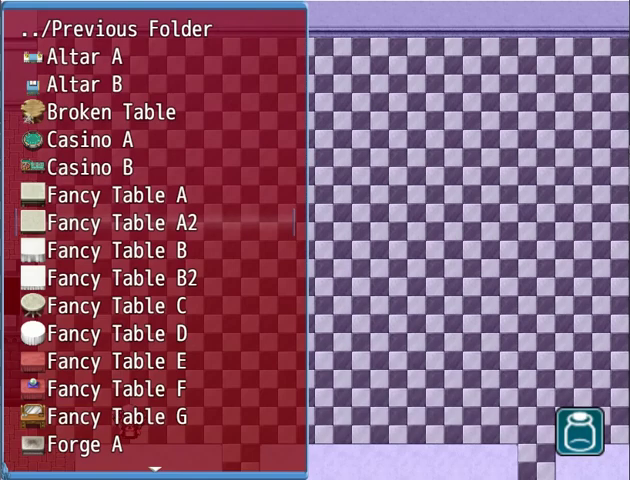
key("x")
key("x")
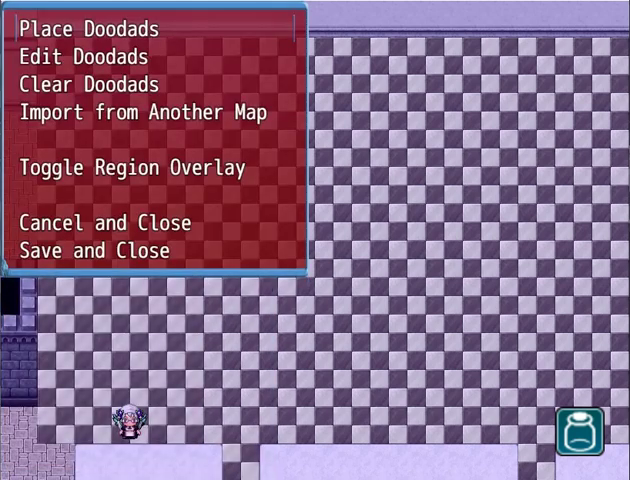
key("Down")
key("Down")
key("Down")
key("z")
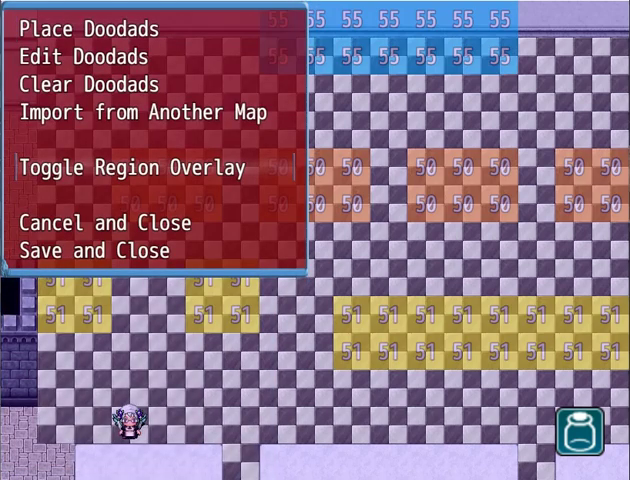
key("Up")
key("Up")
key("Up")
key("z")
- Open the Tables/ doodad folder to browse entries like School Desks and Wood Tables
key("Down")
key("Down")
key("Down")
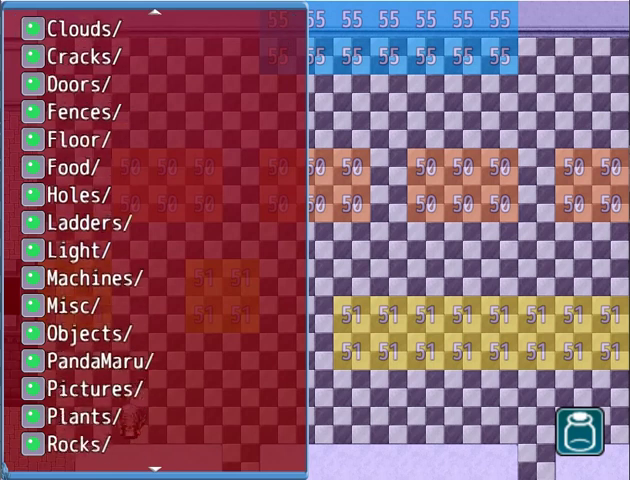
key("Down")
key("Down")
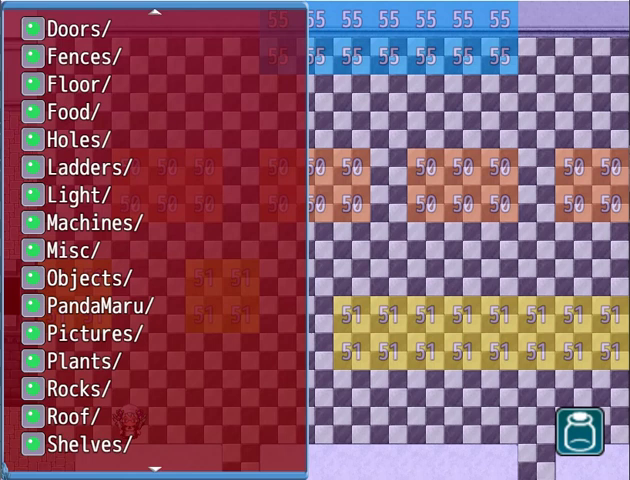
scroll(155, 240, "up", 2)
scroll(155, 240, "up", 3)
scroll(155, 240, "down", 8)
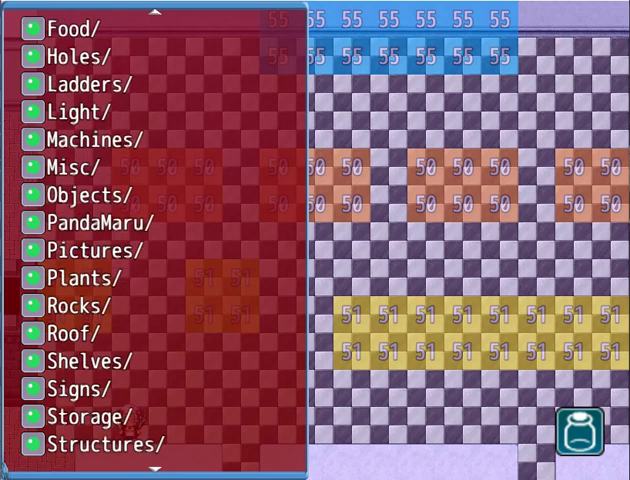
scroll(155, 240, "down", 3)
scroll(100, 170, "down", 8)
left_click(100, 170)
scroll(100, 170, "down", 6)
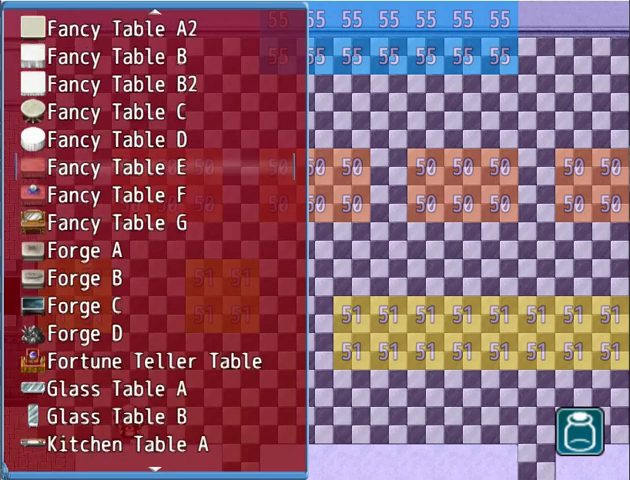
scroll(100, 170, "down", 6)
scroll(155, 240, "down", 5)
scroll(155, 240, "down", 5)
scroll(155, 240, "down", 3)
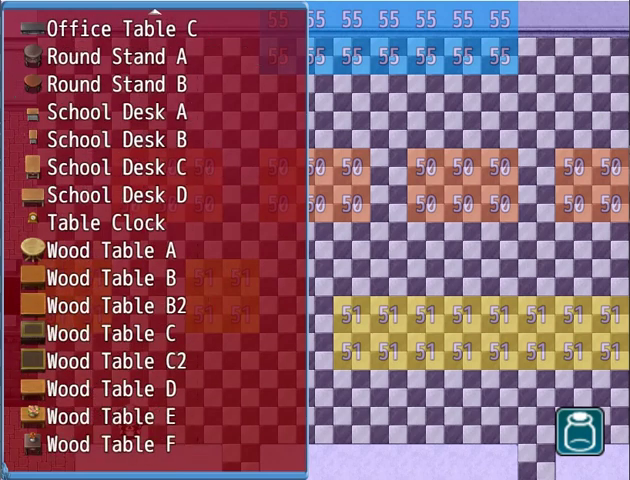